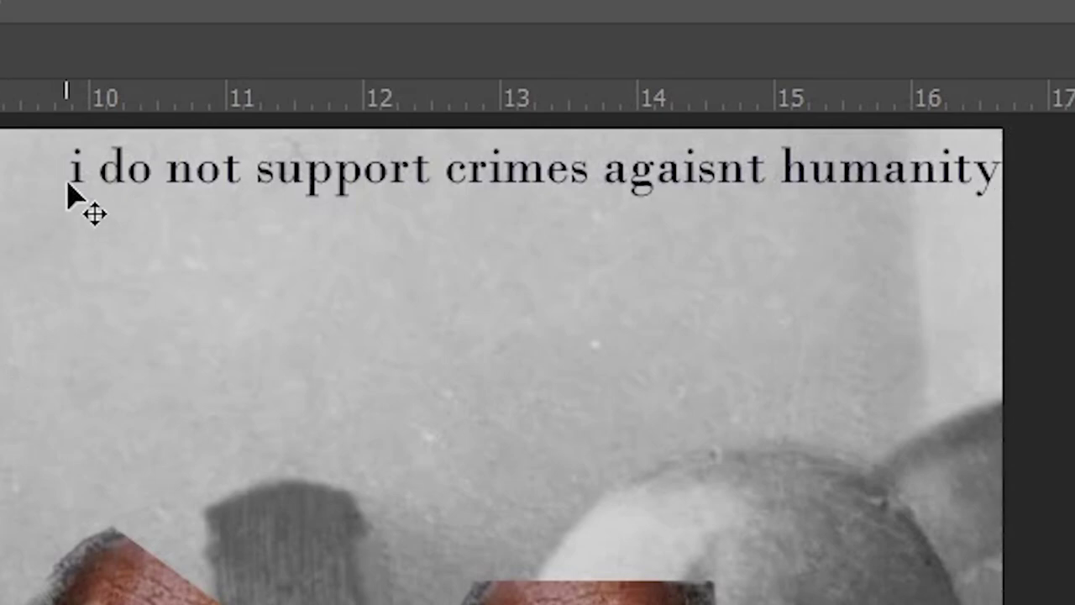
- Nudge the 'i do not support crimes agaisnt humanity' caption about 0.25 in right and 0.2 in down
mouse_move(414, 172)
mouse_down()
mouse_move(479, 215)
mouse_move(347, 201)
mouse_up()
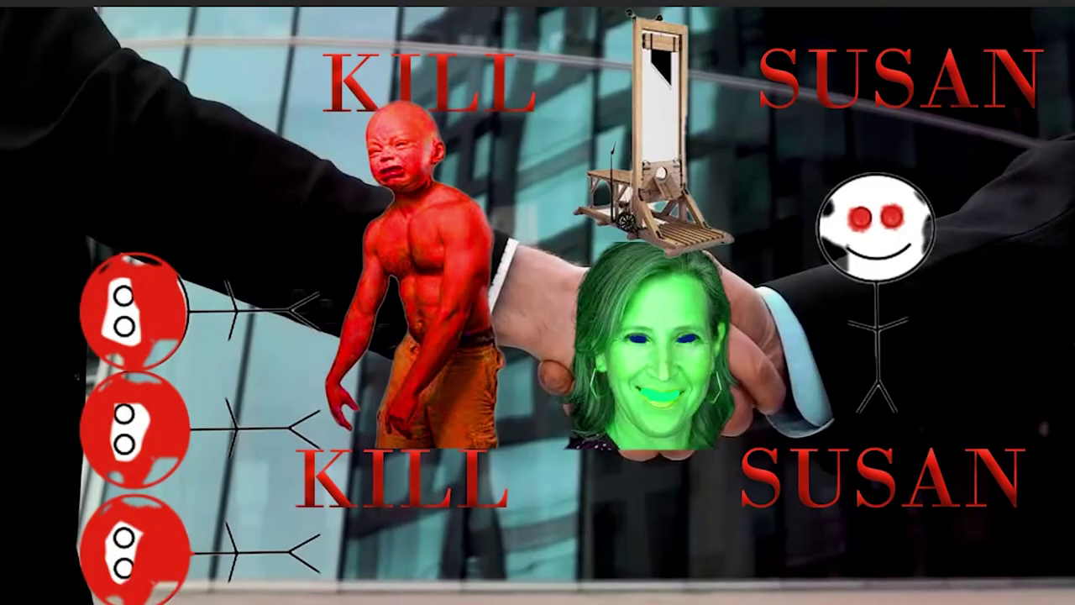